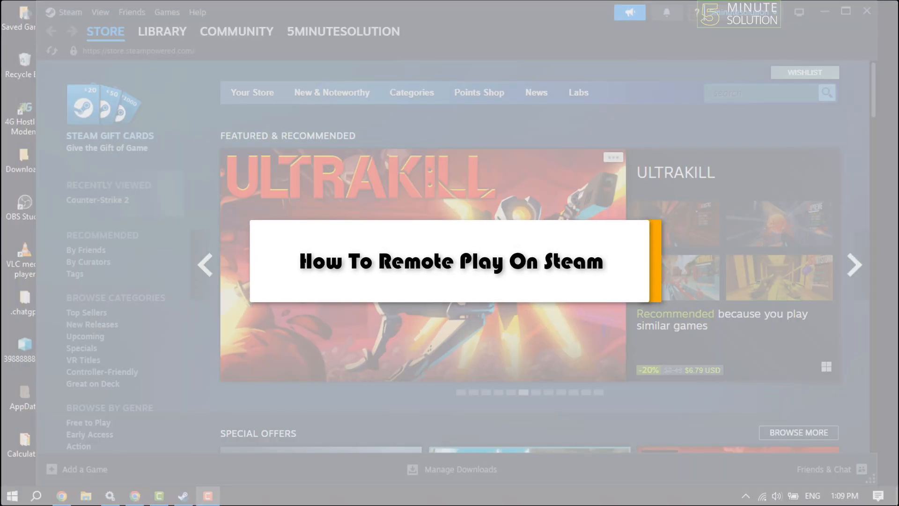
Step: Bring the Steam client window forward from the taskbar over the store page
left_click(209, 496)
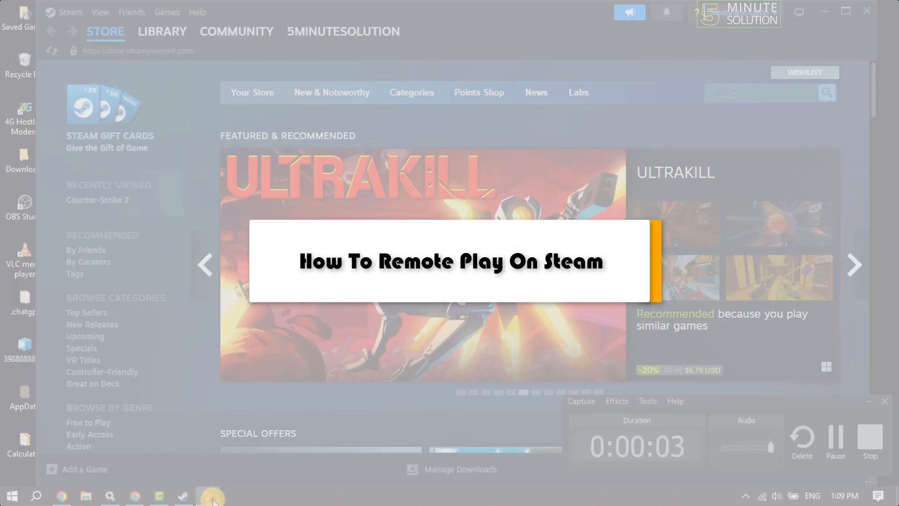
left_click(210, 497)
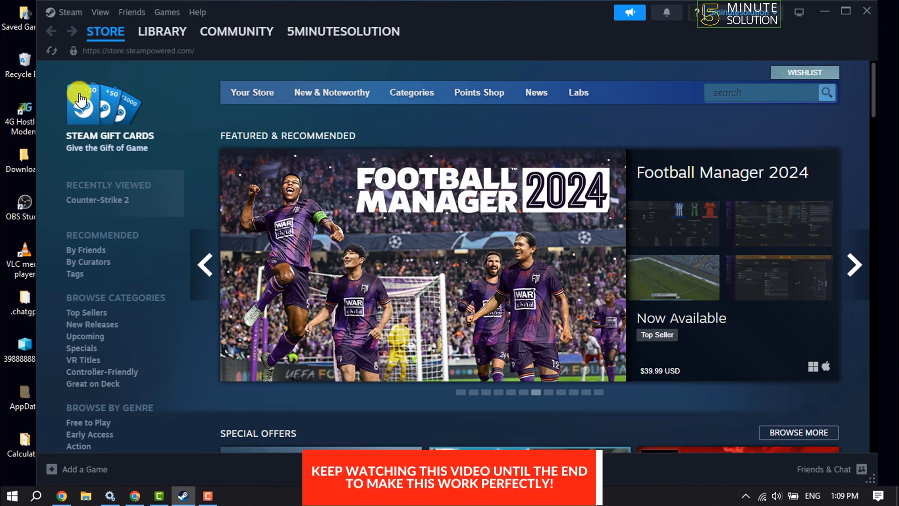
Step: Choose Settings from the Steam menu to reach the Remote Play settings page
left_click(70, 12)
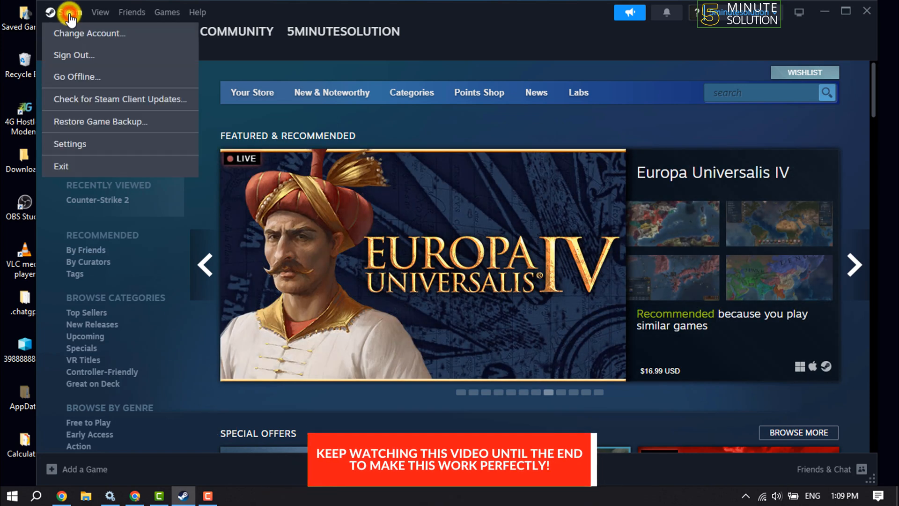
left_click(79, 146)
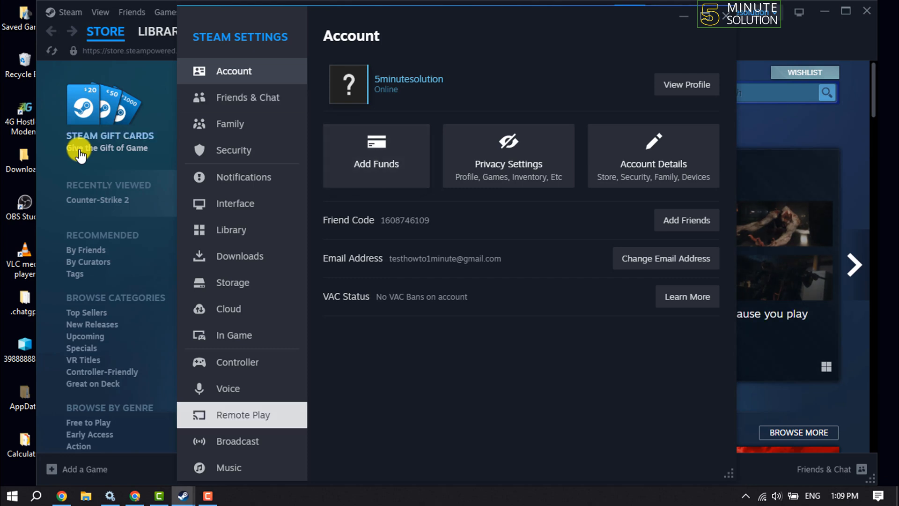
Step: Switch to the Remote Play page and turn Enable Remote Play on
key("Return")
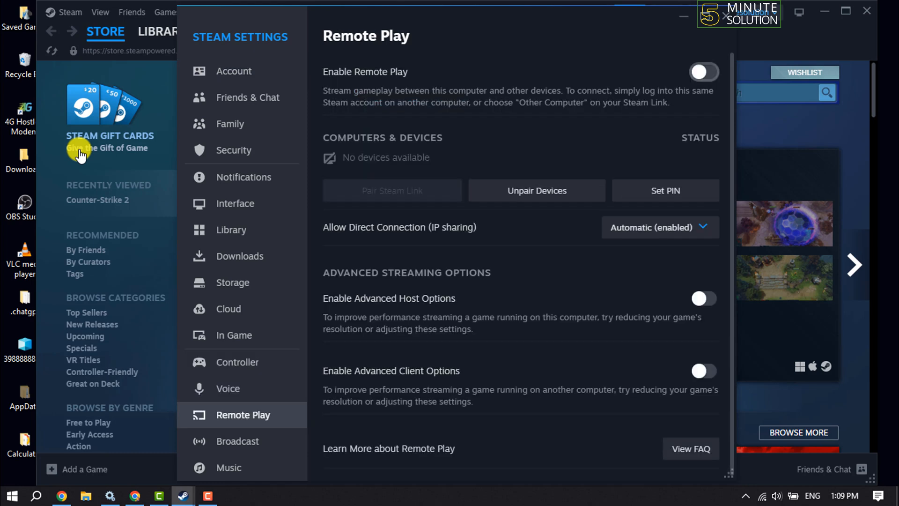
key("space")
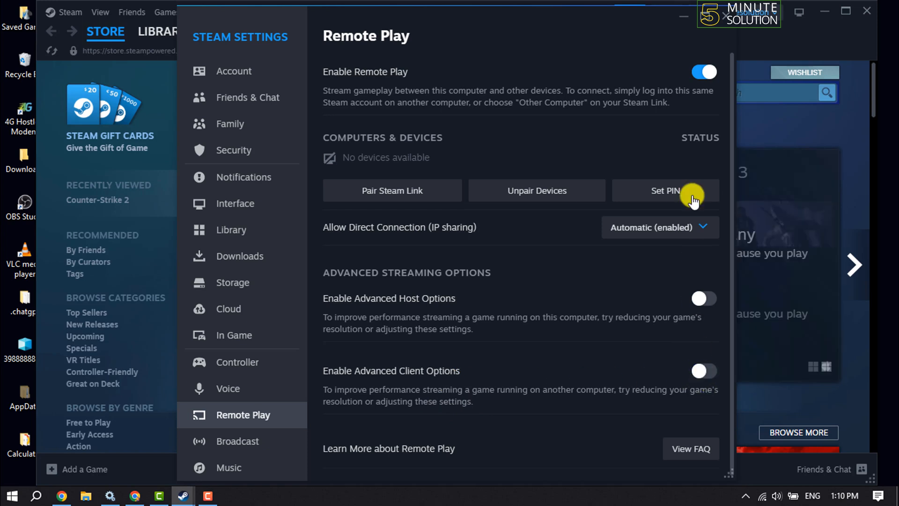
left_click(662, 199)
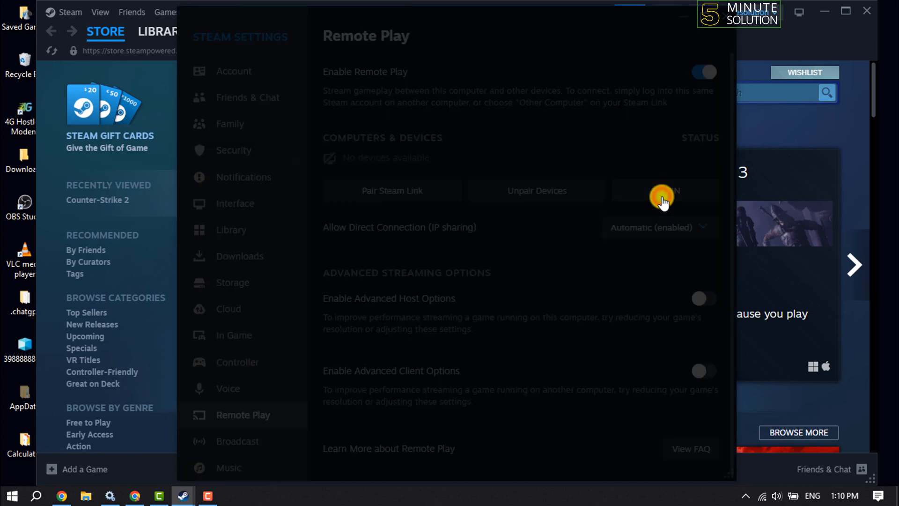
left_click(368, 232)
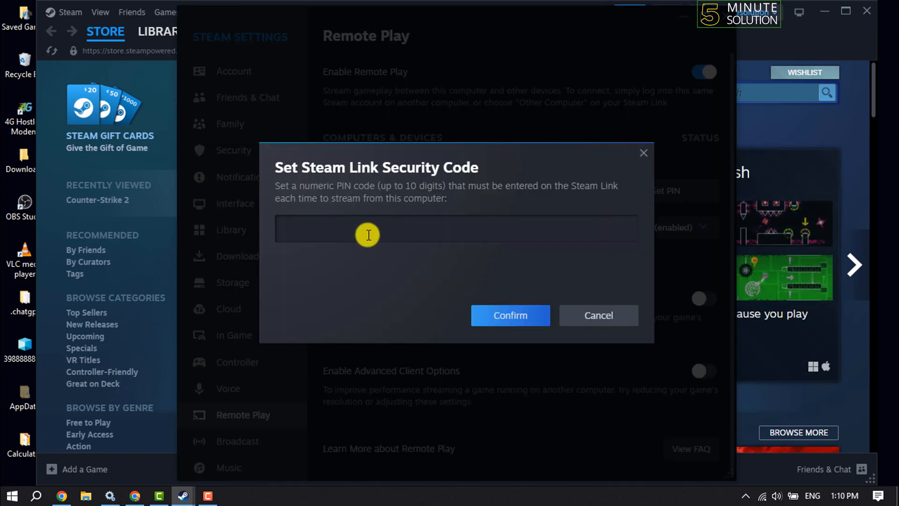
left_click(511, 315)
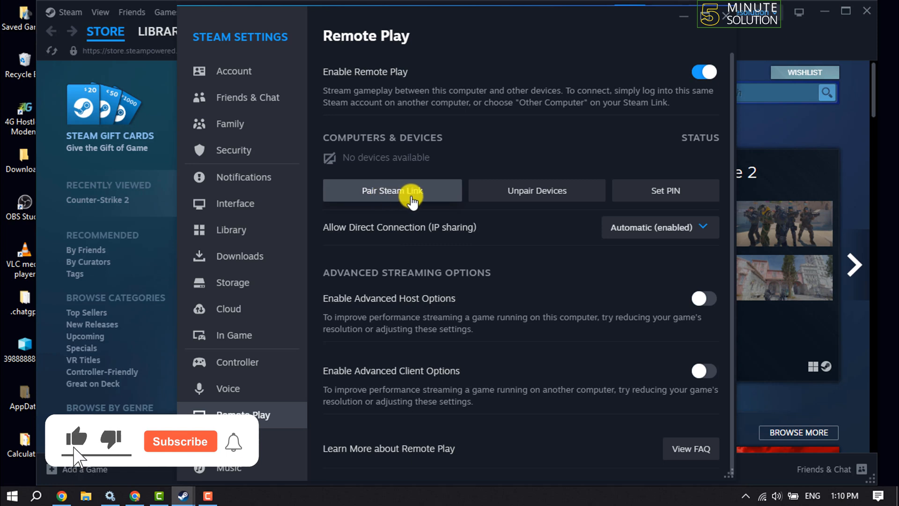
Step: Start pairing a Steam Link, bringing up the Authorize Device code prompt
left_click(417, 193)
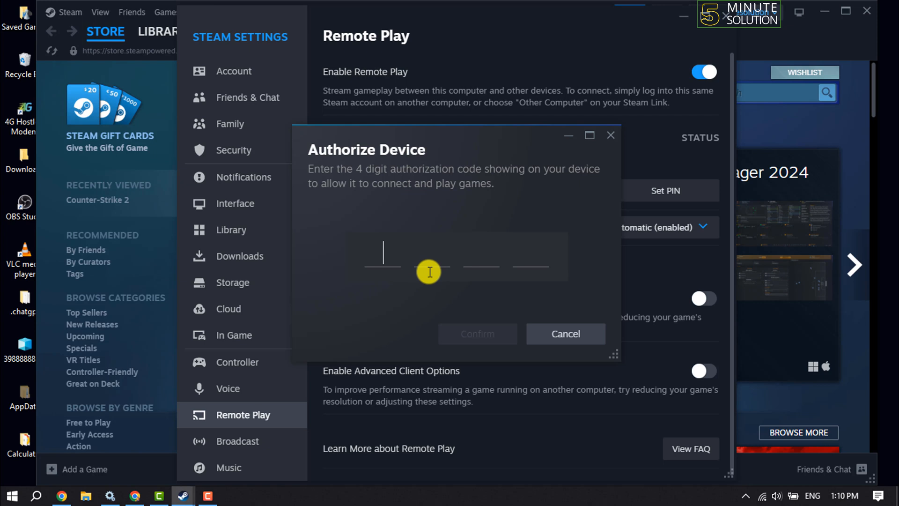
left_click(611, 135)
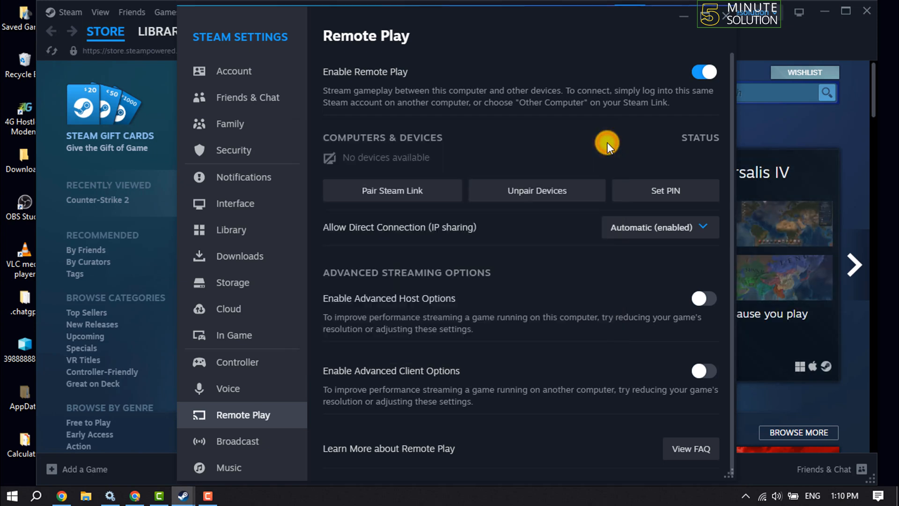